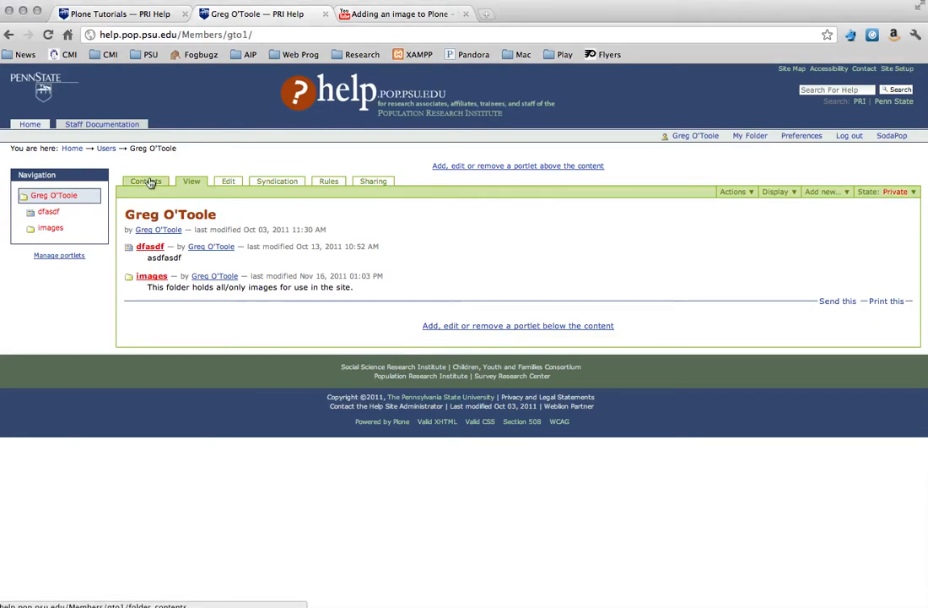
List the member folder's contents, open the dfasdf item and return to the member folder.
{"action": "left_click", "coordinate": [148, 182]}
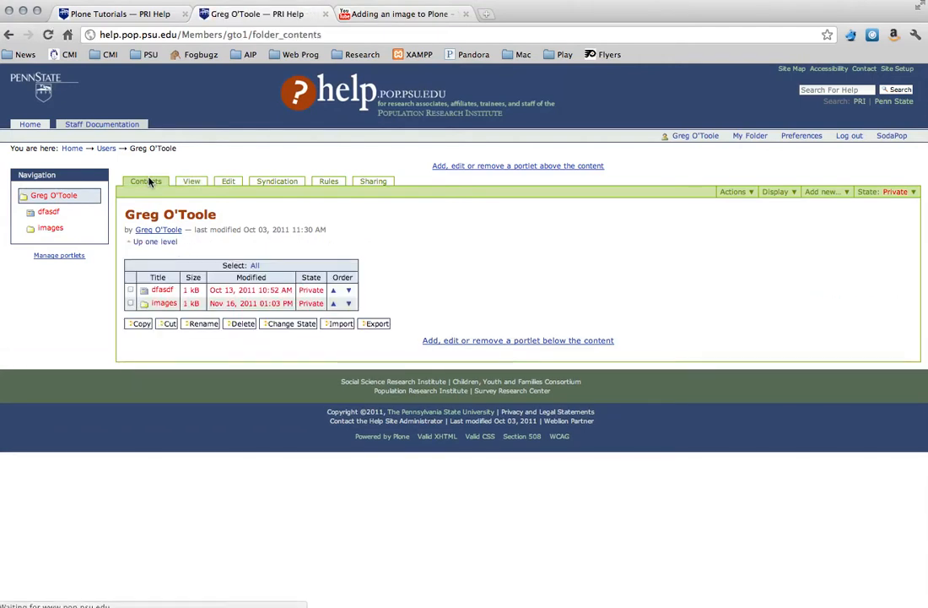
{"action": "left_click", "coordinate": [163, 291]}
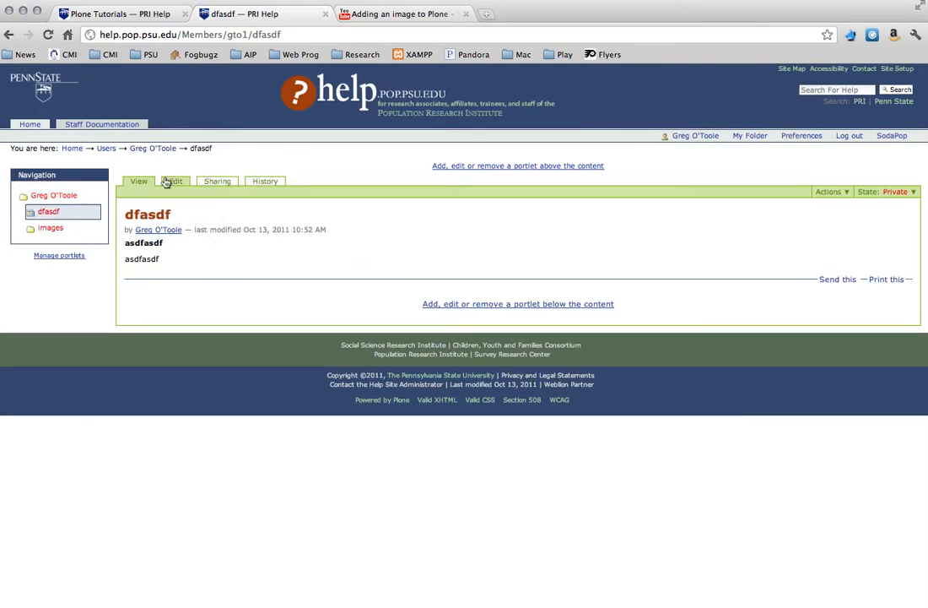
{"action": "left_click", "coordinate": [153, 149]}
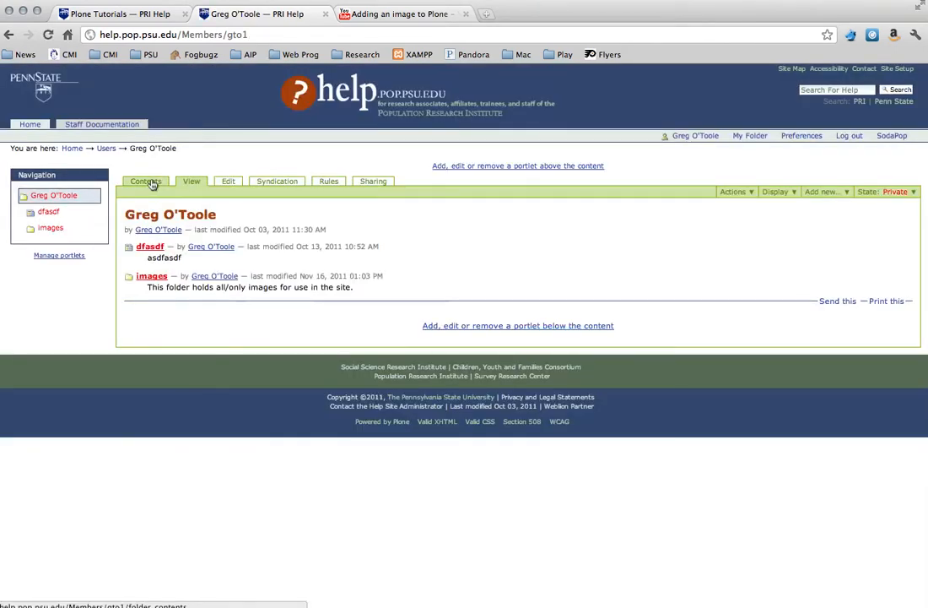
Add a new page to the member folder's contents with the title "Test" and the description "Test".
{"action": "left_click", "coordinate": [147, 182]}
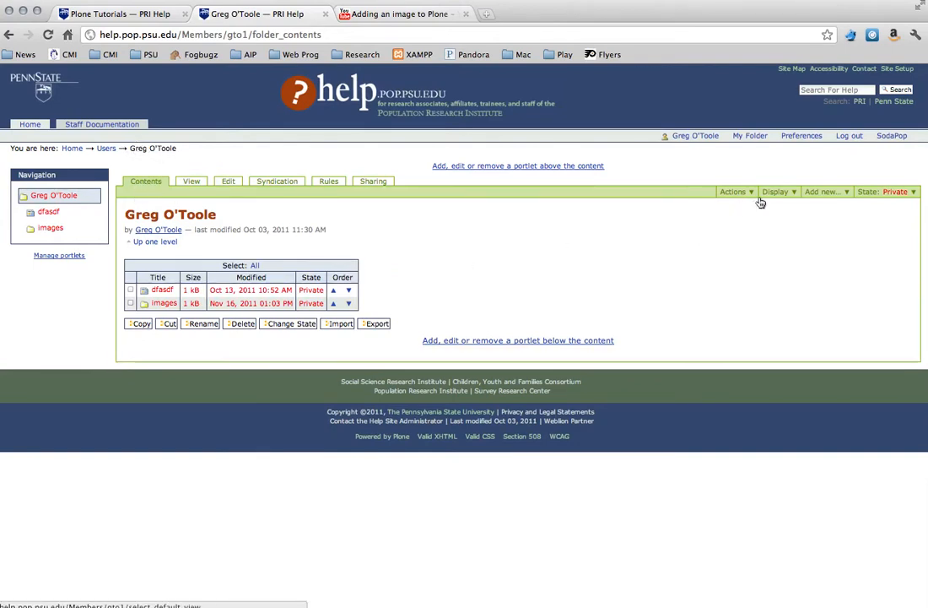
{"action": "left_click", "coordinate": [820, 194]}
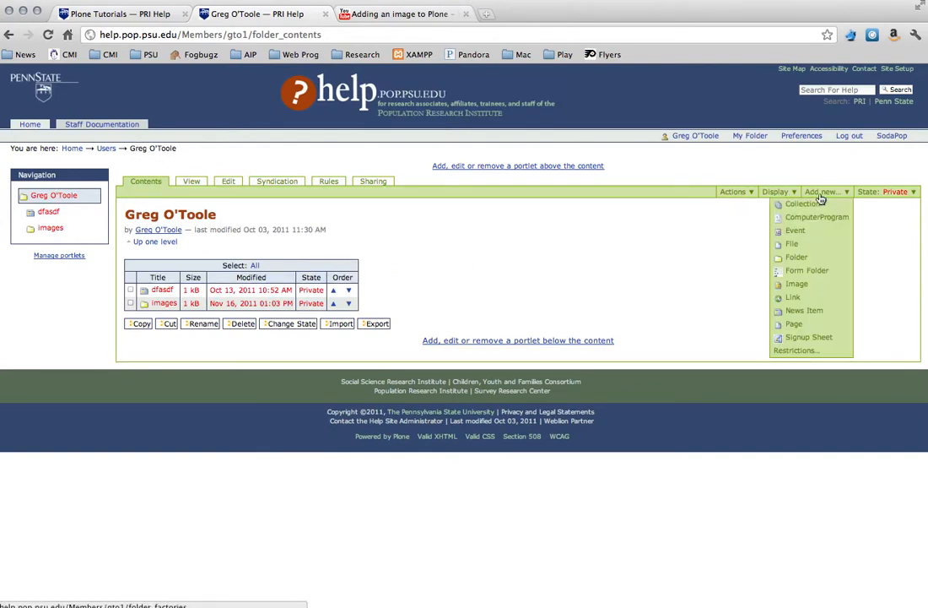
{"action": "left_click", "coordinate": [794, 326]}
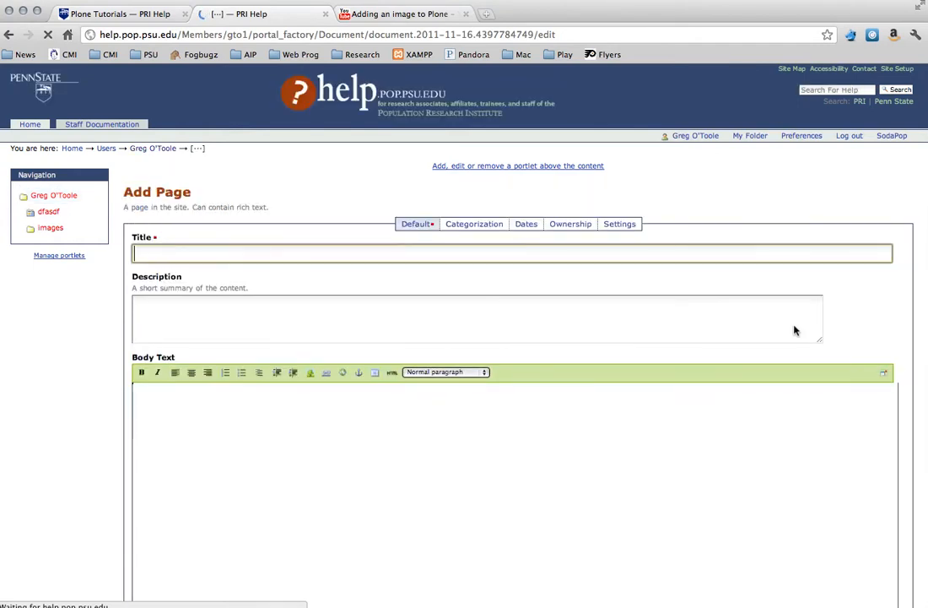
{"action": "type", "text": "Test"}
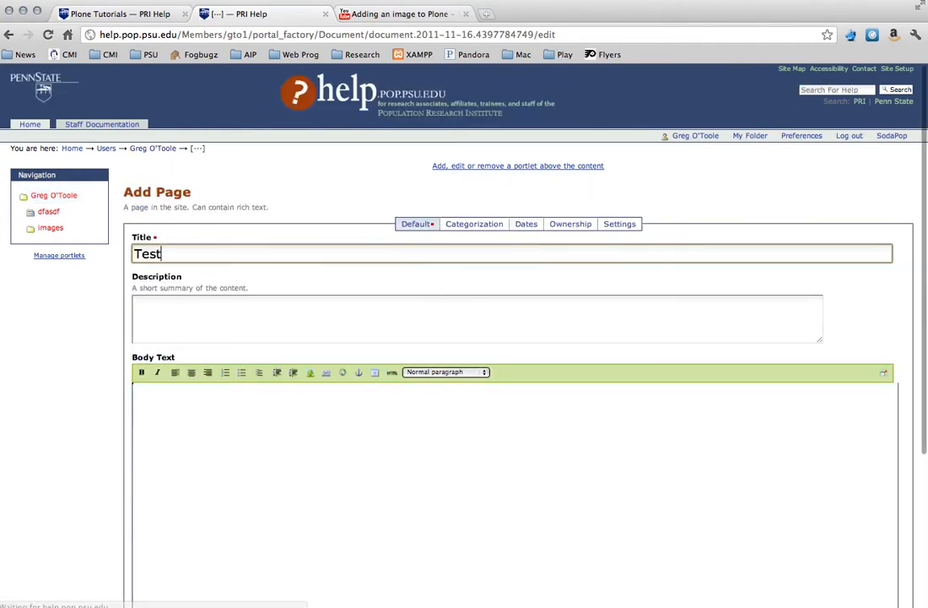
{"action": "left_click", "coordinate": [433, 318]}
{"action": "type", "text": "Test"}
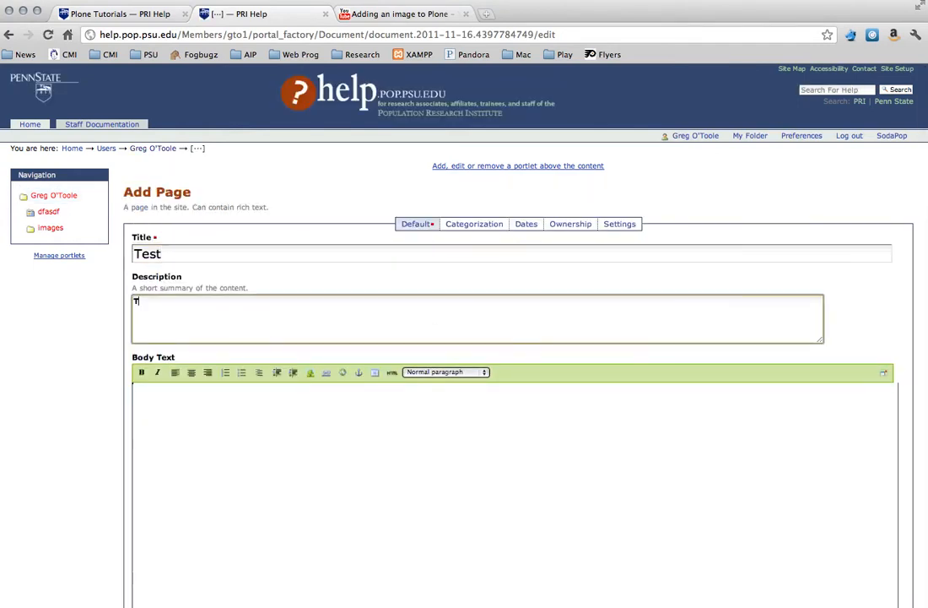
Fill the new page's body with about three lines of the repeated sentence "Test body copy.".
{"action": "left_click", "coordinate": [421, 405]}
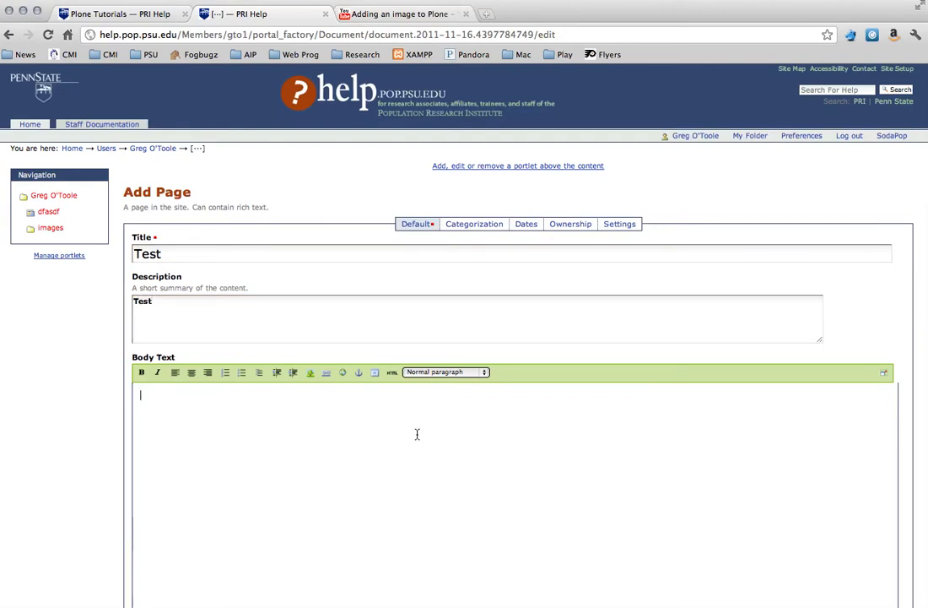
{"action": "type", "text": "Test body copy."}
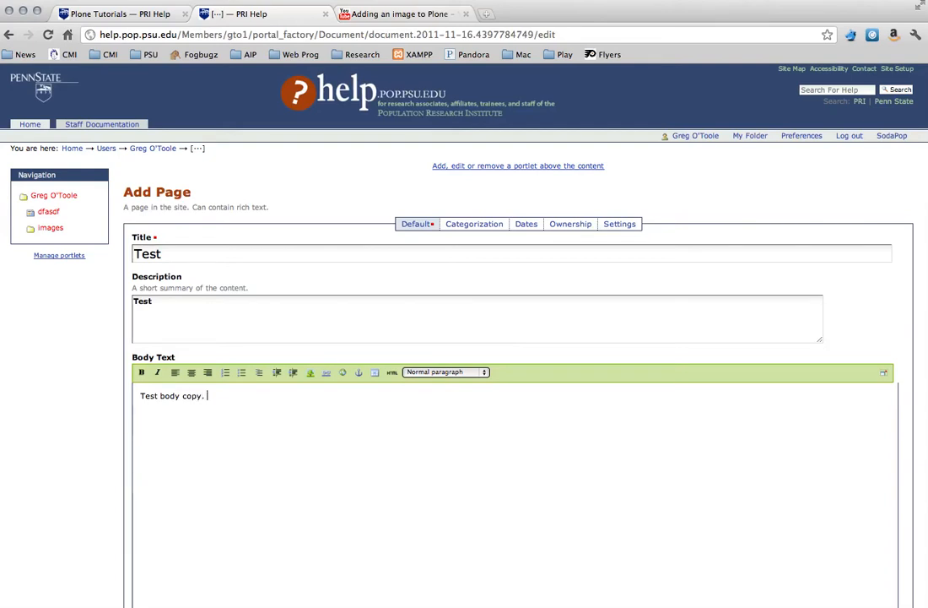
{"action": "key", "text": "super+a"}
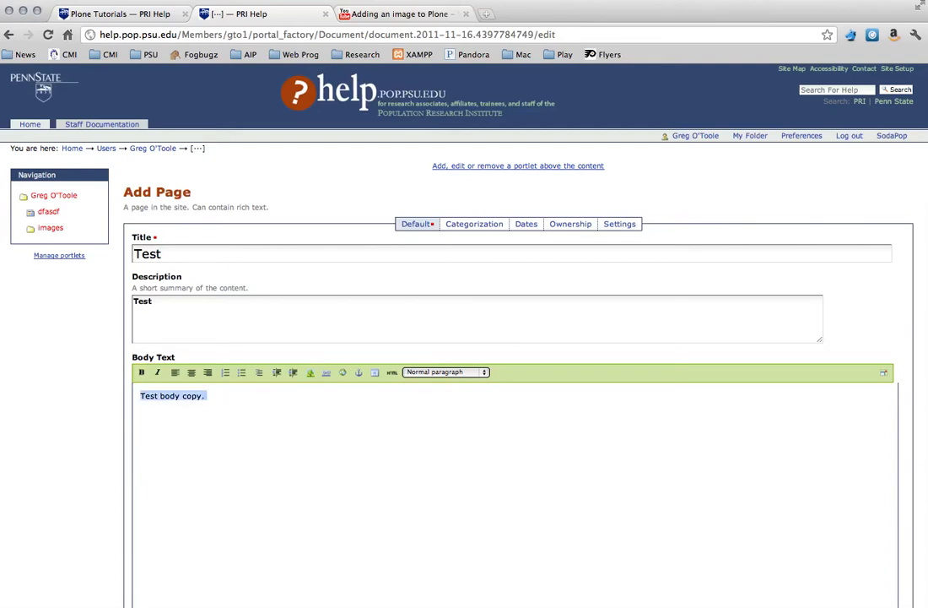
{"action": "key", "text": "super+c"}
{"action": "left_click", "coordinate": [464, 435]}
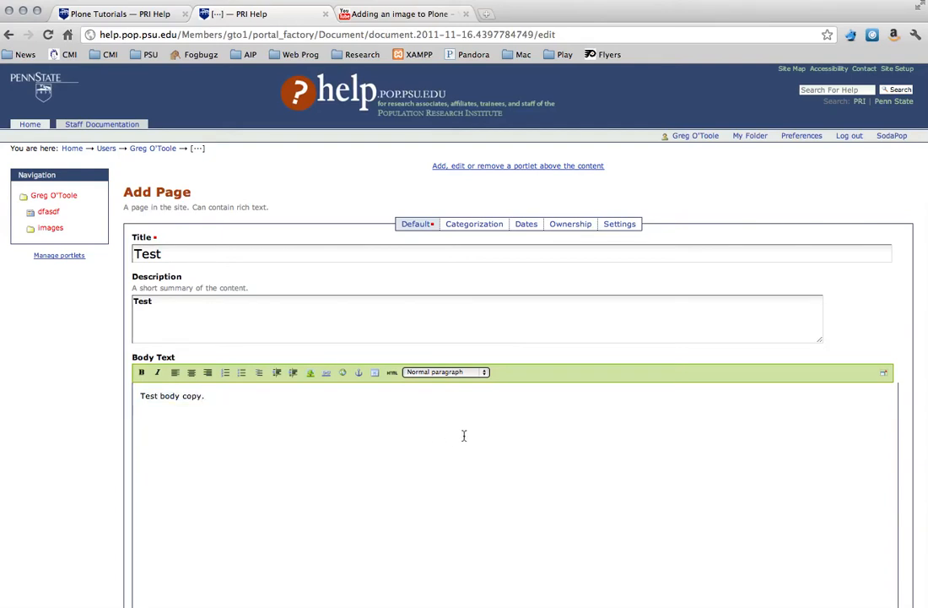
{"action": "key", "text": "super+v"}
{"action": "key", "text": "super+v"}
{"action": "key", "text": "super+v"}
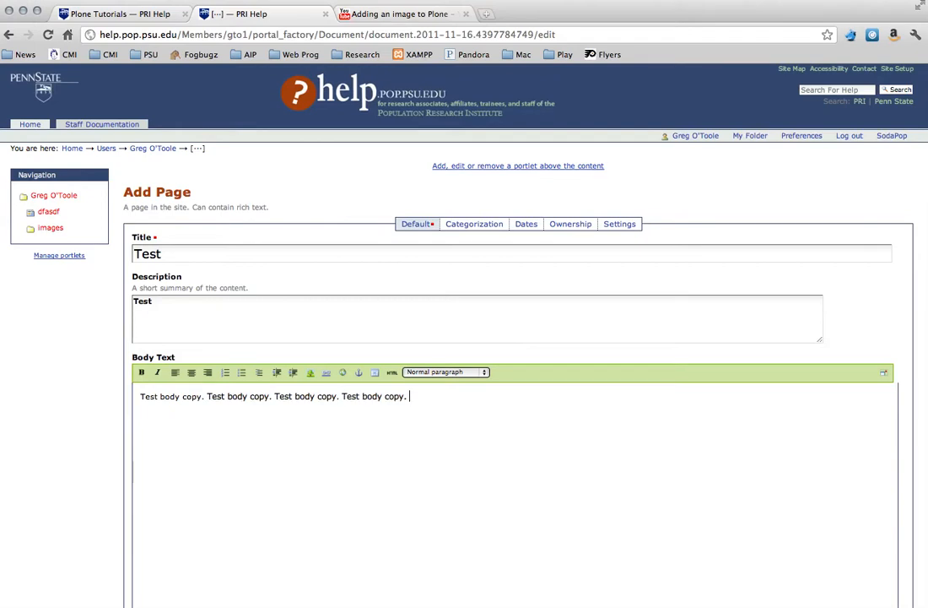
{"action": "key", "text": "super+v"}
{"action": "key", "text": "super+v"}
{"action": "key", "text": "super+v"}
{"action": "key", "text": "super+v"}
{"action": "key", "text": "super+v"}
{"action": "key", "text": "super+v"}
{"action": "key", "text": "super+v"}
{"action": "key", "text": "super+v"}
{"action": "key", "text": "super+v"}
{"action": "key", "text": "super+v"}
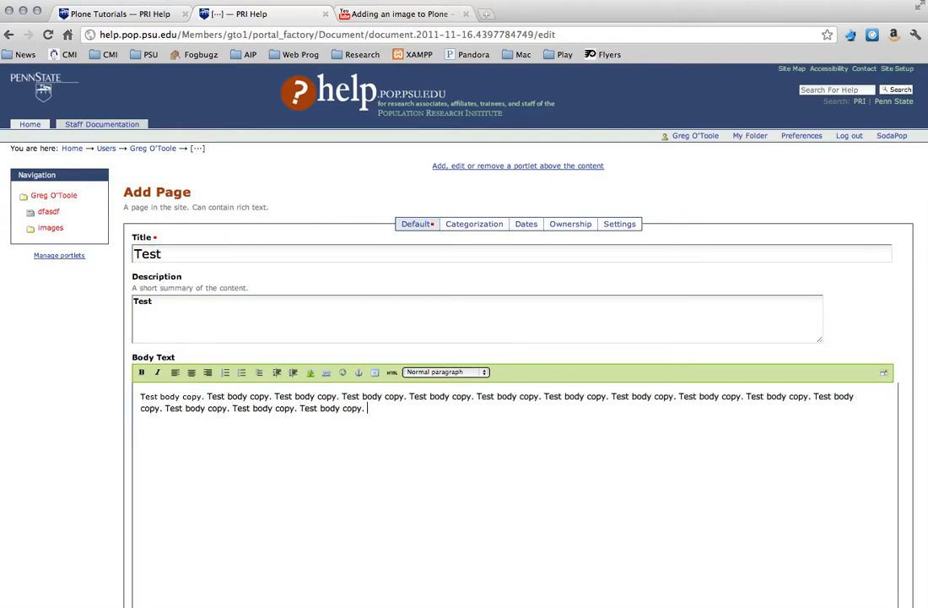
{"action": "key", "text": "super+v"}
{"action": "key", "text": "super+v"}
{"action": "key", "text": "super+v"}
{"action": "key", "text": "super+v"}
{"action": "key", "text": "super+v"}
{"action": "key", "text": "super+v"}
{"action": "key", "text": "super+v"}
{"action": "key", "text": "super+v"}
{"action": "key", "text": "super+v"}
{"action": "key", "text": "super+v"}
{"action": "key", "text": "super+v"}
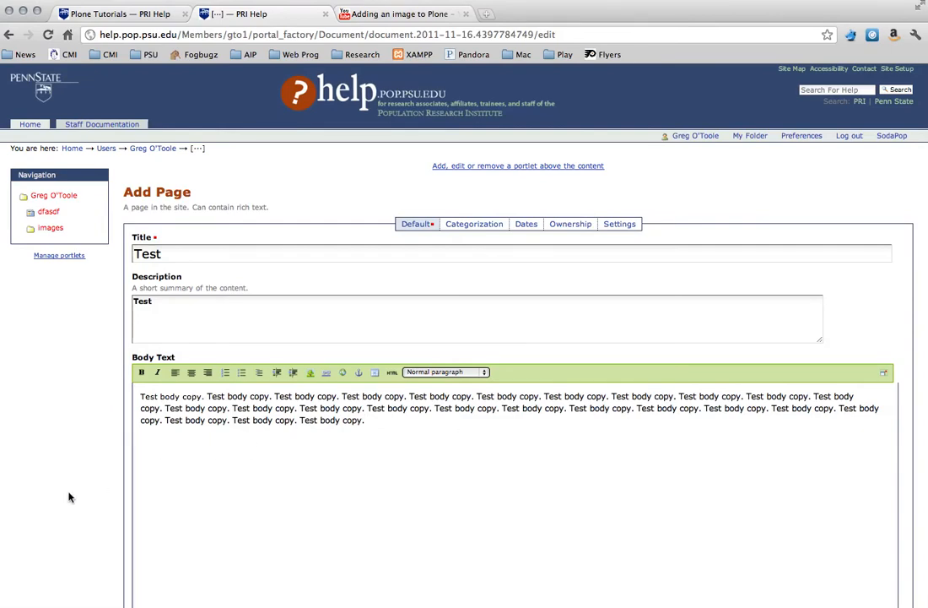
Save the new Test page without a change note.
{"action": "scroll", "coordinate": [69, 497], "scroll_direction": "down", "scroll_amount": 5}
{"action": "scroll", "coordinate": [69, 497], "scroll_direction": "down", "scroll_amount": 2}
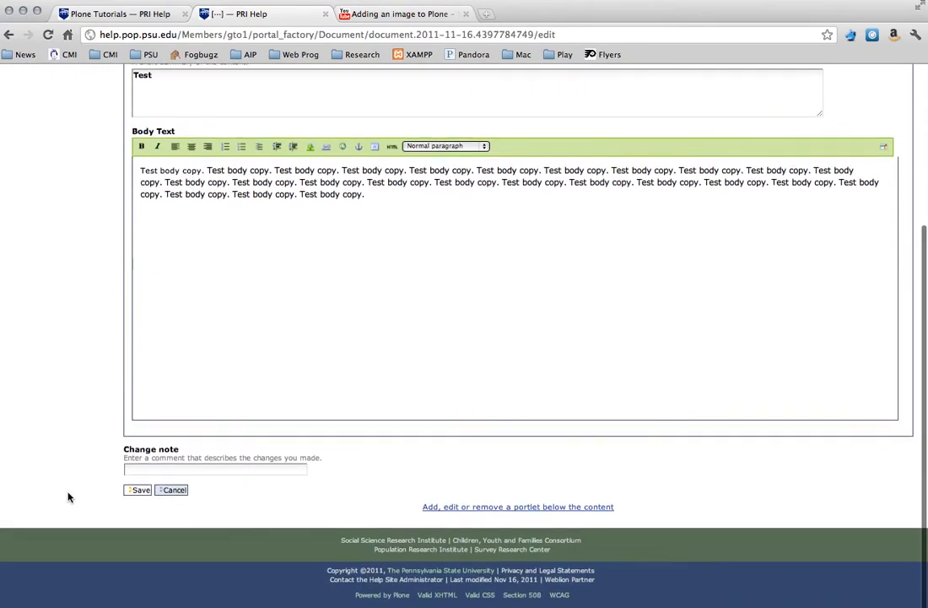
{"action": "left_click", "coordinate": [140, 493]}
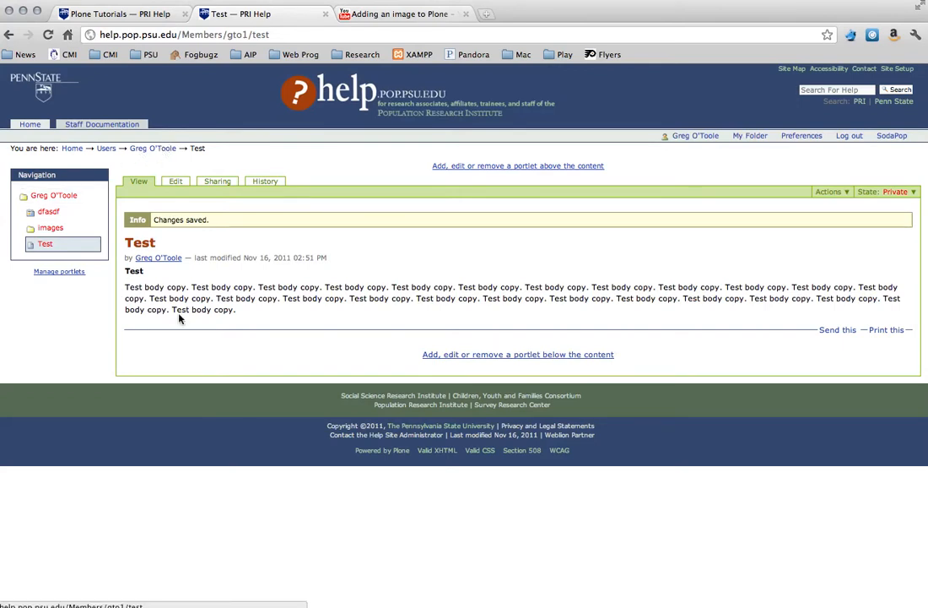
Open the Test page for editing and place the text cursor at the start of its body text.
{"action": "left_click", "coordinate": [176, 185]}
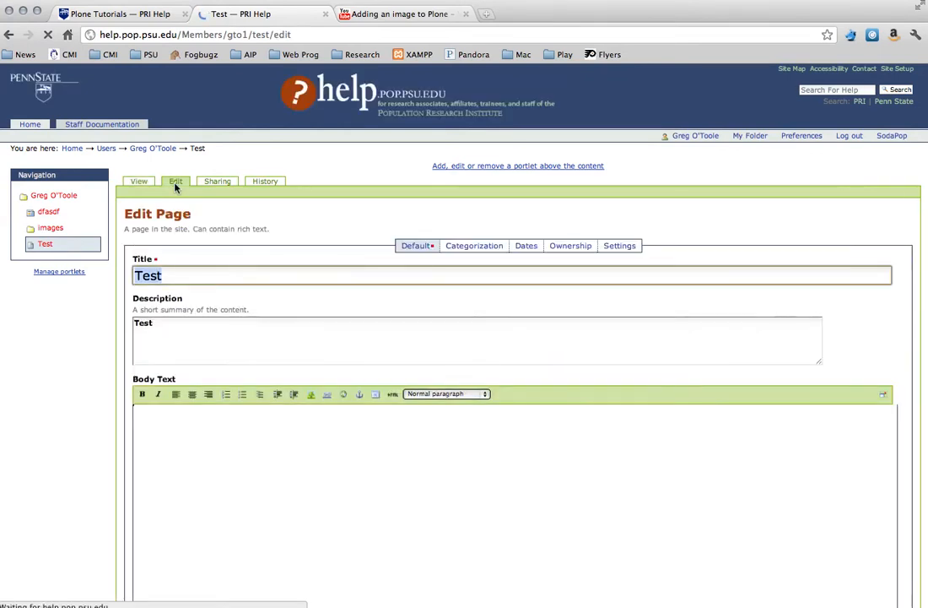
{"action": "scroll", "coordinate": [87, 455], "scroll_direction": "down", "scroll_amount": 5}
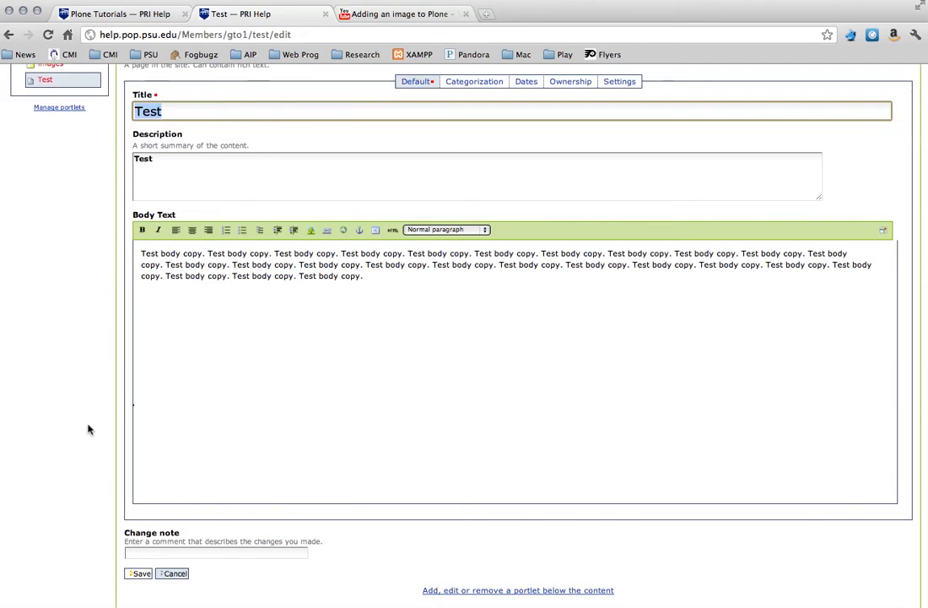
{"action": "scroll", "coordinate": [88, 429], "scroll_direction": "down", "scroll_amount": 2}
{"action": "scroll", "coordinate": [88, 429], "scroll_direction": "up", "scroll_amount": 1}
{"action": "scroll", "coordinate": [87, 430], "scroll_direction": "up", "scroll_amount": 3}
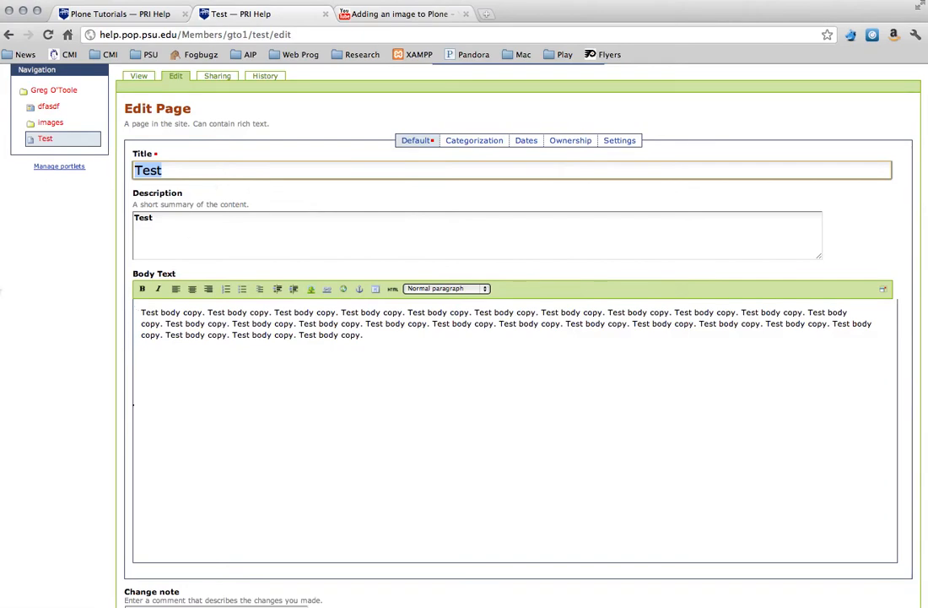
{"action": "scroll", "coordinate": [60, 387], "scroll_direction": "down", "scroll_amount": 1}
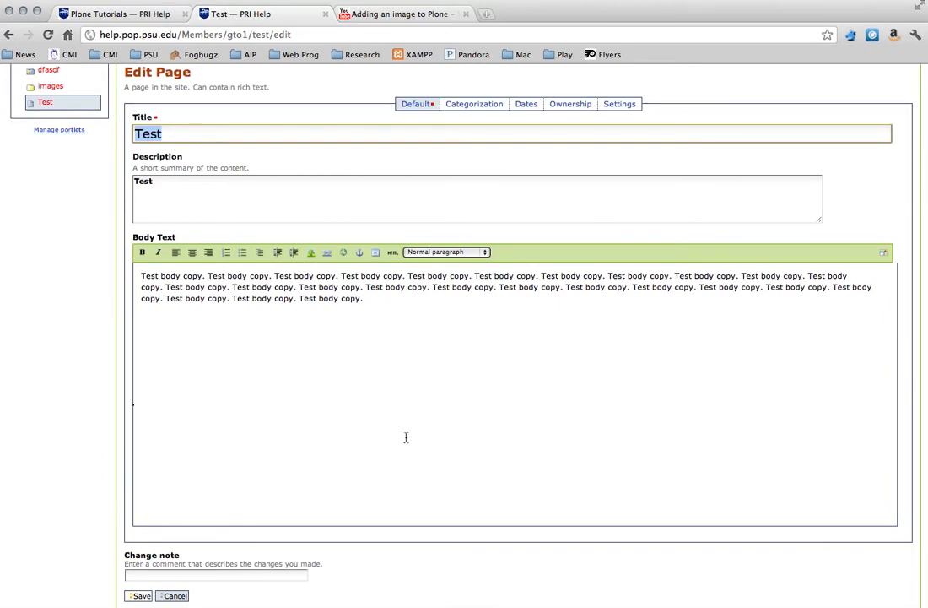
{"action": "left_click", "coordinate": [139, 276]}
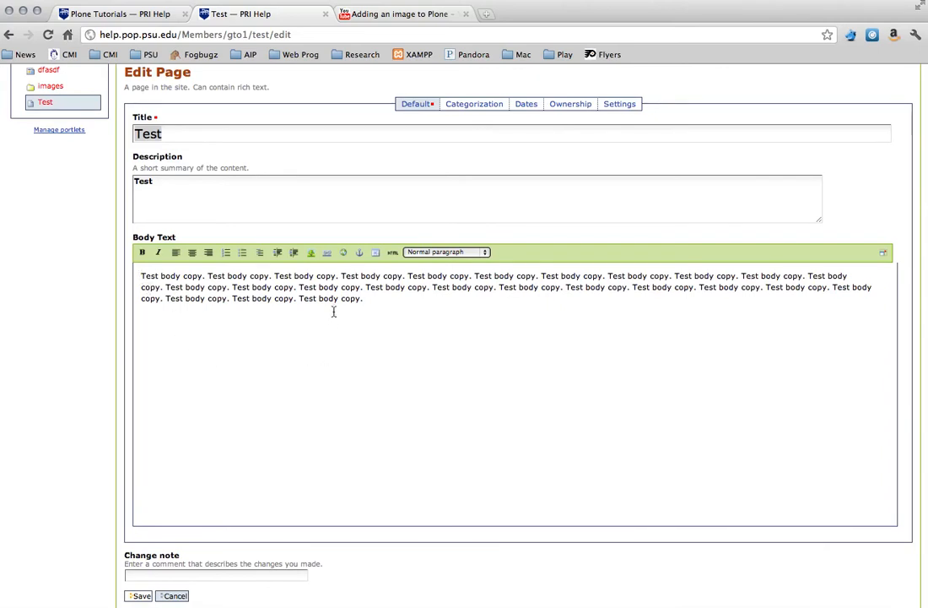
Start inserting an image in the body text and select Test Image from the images folder.
{"action": "left_click", "coordinate": [311, 254]}
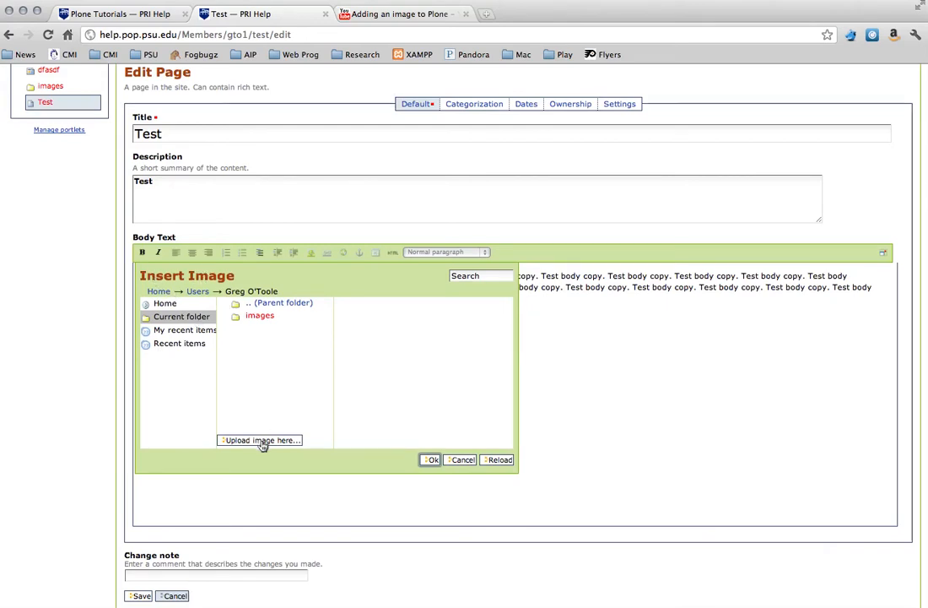
{"action": "left_click", "coordinate": [259, 317]}
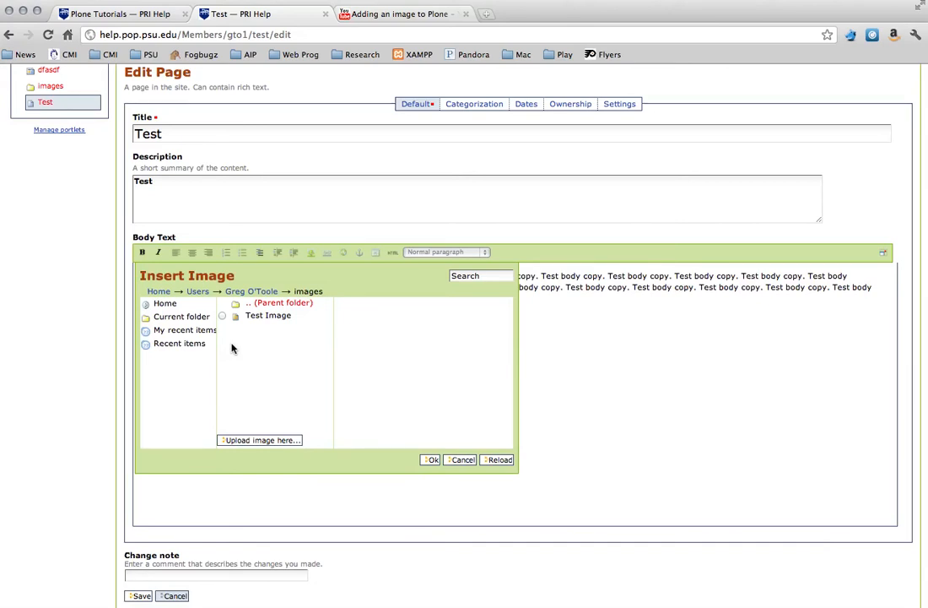
{"action": "left_click", "coordinate": [223, 317]}
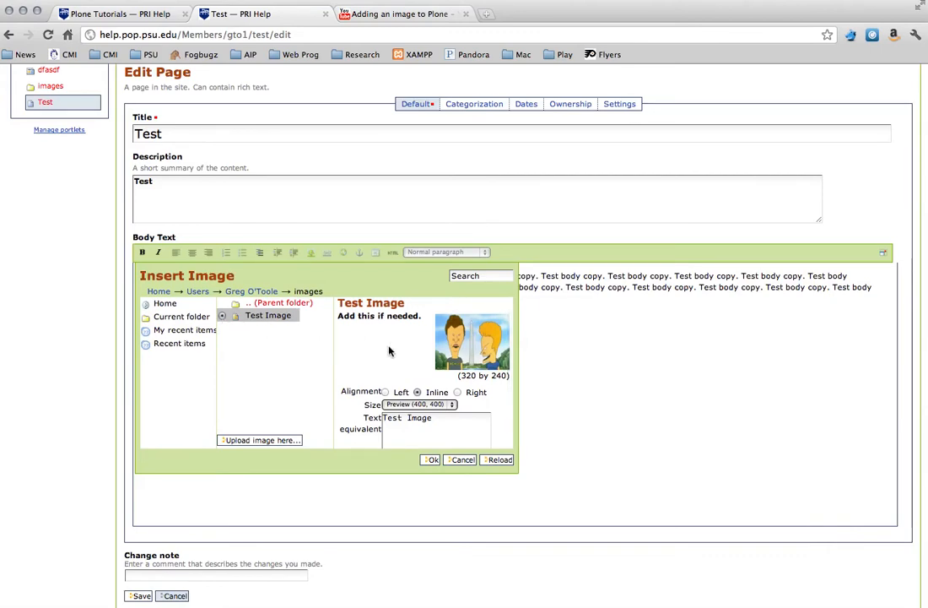
{"action": "scroll", "coordinate": [389, 351], "scroll_direction": "down", "scroll_amount": 3}
{"action": "scroll", "coordinate": [389, 351], "scroll_direction": "down", "scroll_amount": 1}
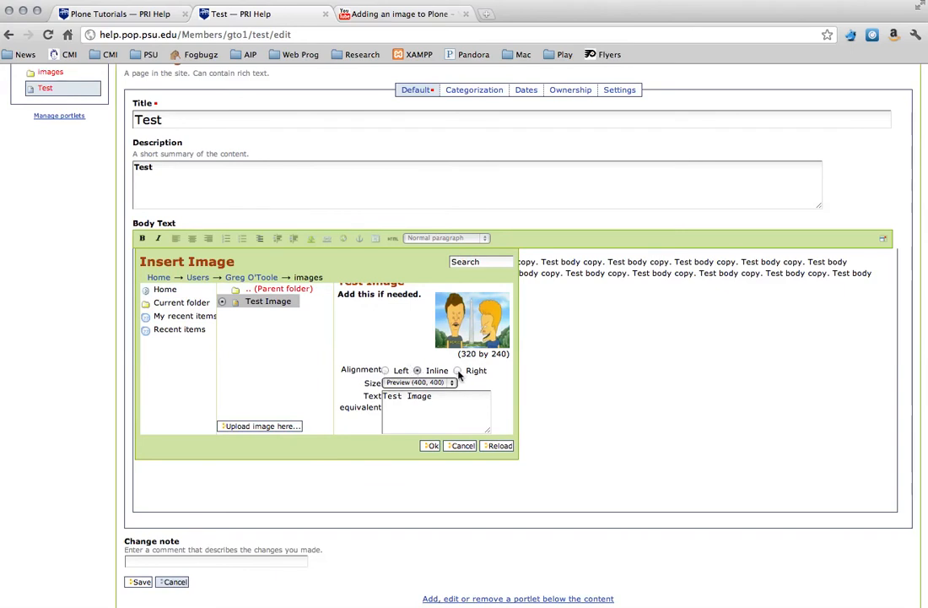
Try the Left and Inline alignments for the selected test image.
{"action": "left_click", "coordinate": [385, 371]}
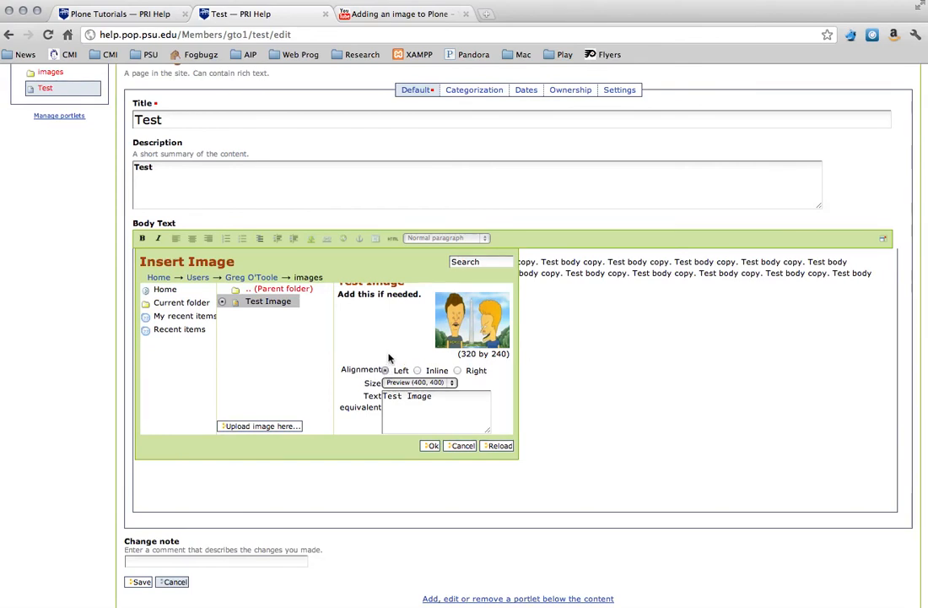
{"action": "scroll", "coordinate": [388, 363], "scroll_direction": "down", "scroll_amount": 1}
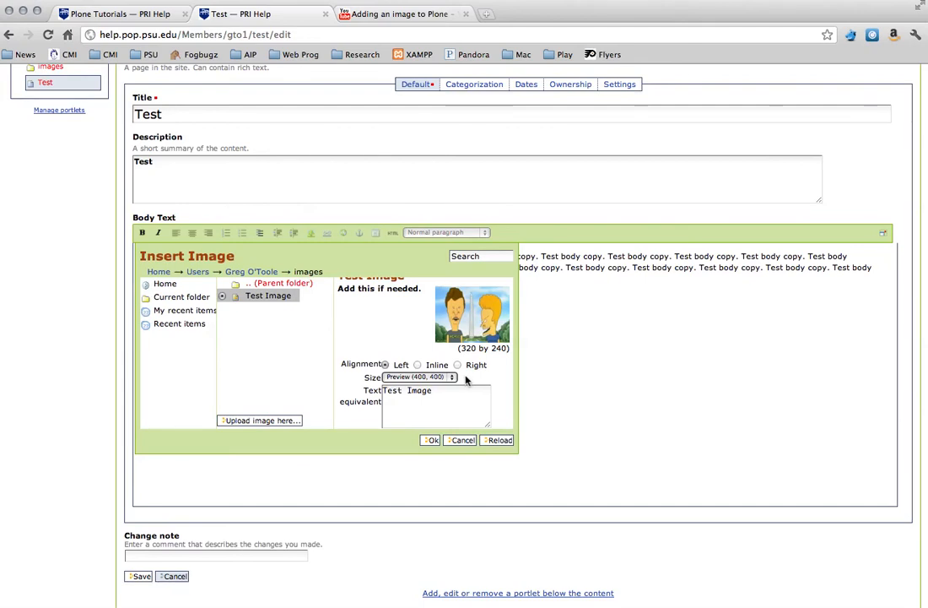
{"action": "left_click", "coordinate": [417, 364]}
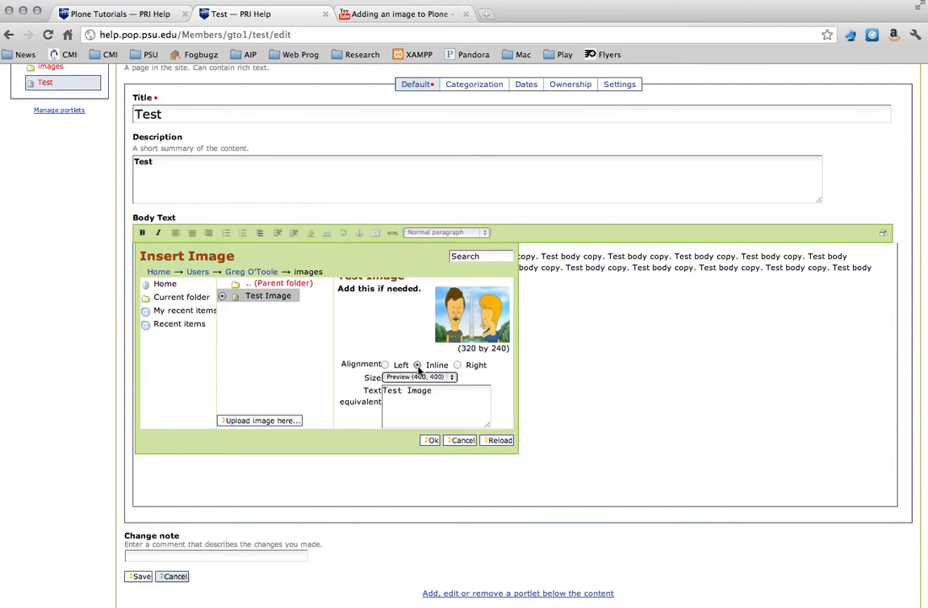
Set the image's alignment to Right and choose the Preview (400, 400) size.
{"action": "left_click", "coordinate": [457, 366]}
{"action": "scroll", "coordinate": [486, 377], "scroll_direction": "down", "scroll_amount": 1}
{"action": "left_click", "coordinate": [451, 377]}
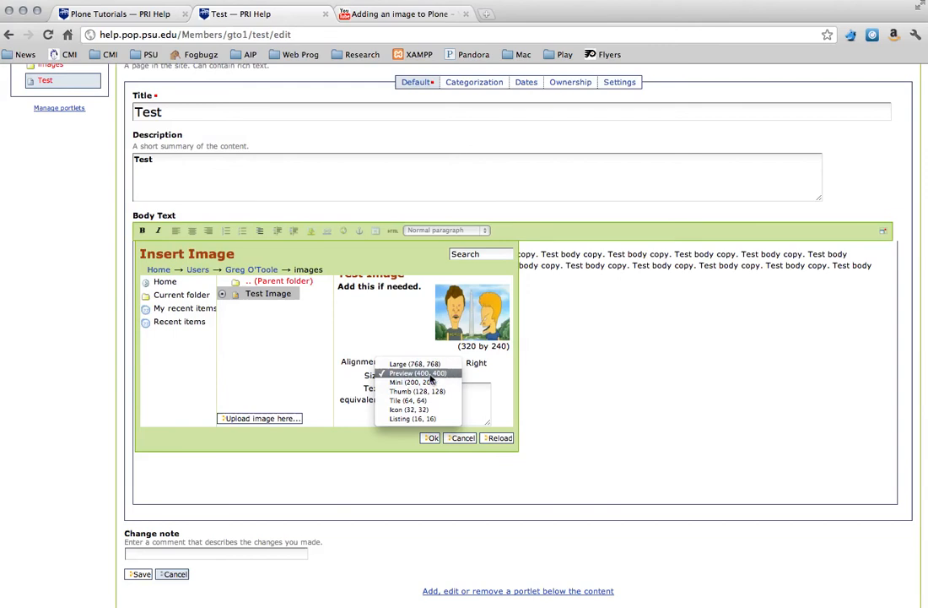
{"action": "left_click", "coordinate": [429, 375]}
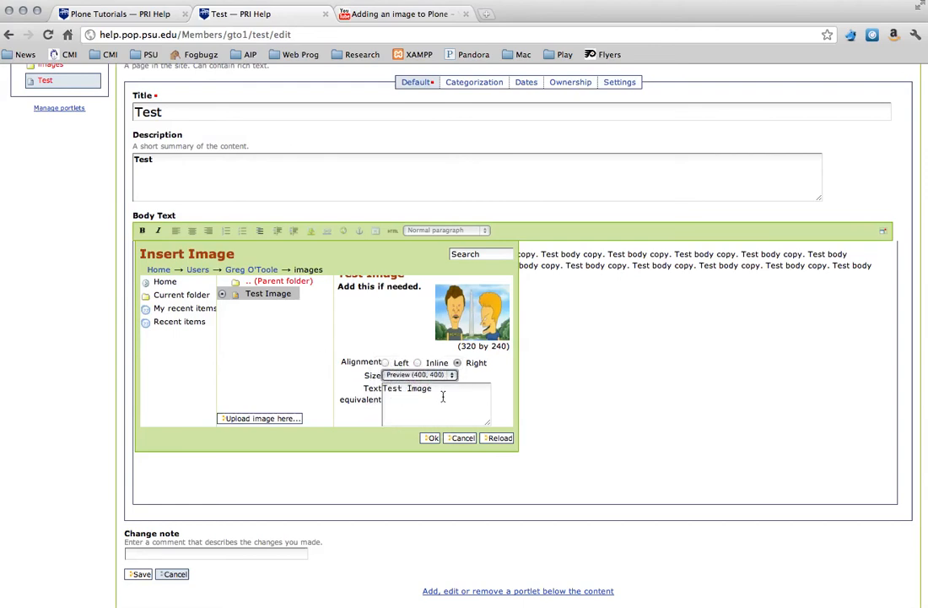
Replace the image's text equivalent with "B&B visit Washington, DC.".
{"action": "double_click", "coordinate": [443, 397]}
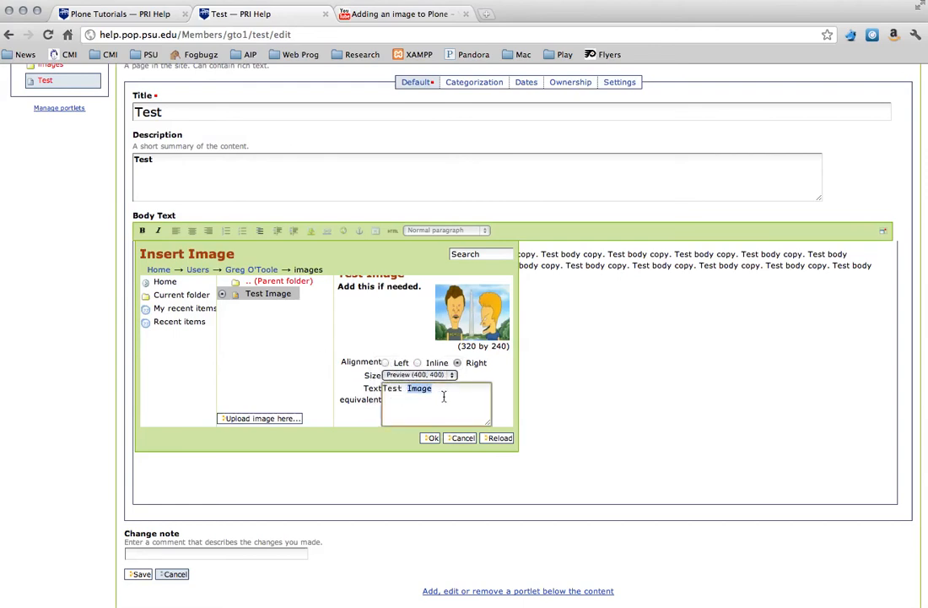
{"action": "triple_click", "coordinate": [443, 396]}
{"action": "scroll", "coordinate": [497, 388], "scroll_direction": "down", "scroll_amount": 1}
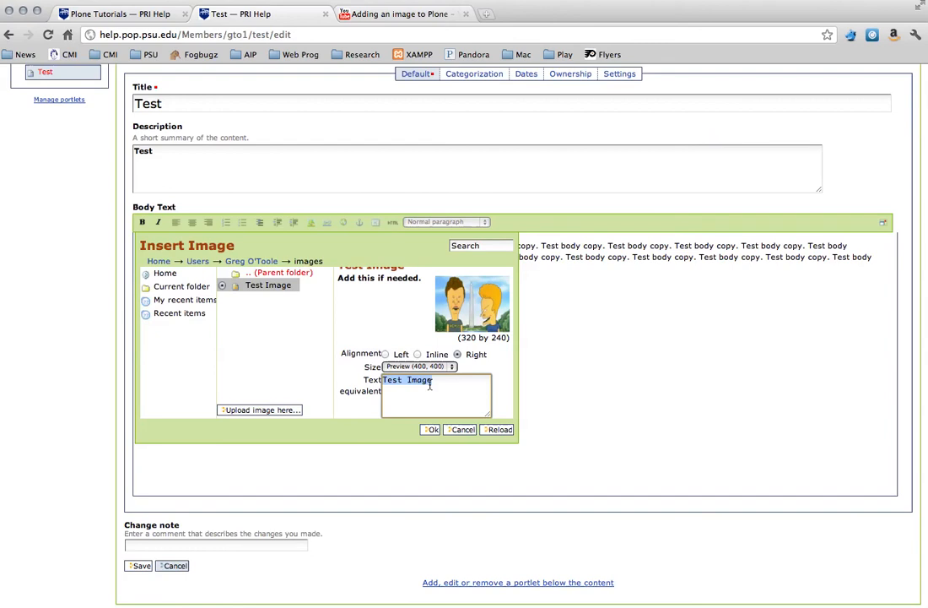
{"action": "type", "text": "Th"}
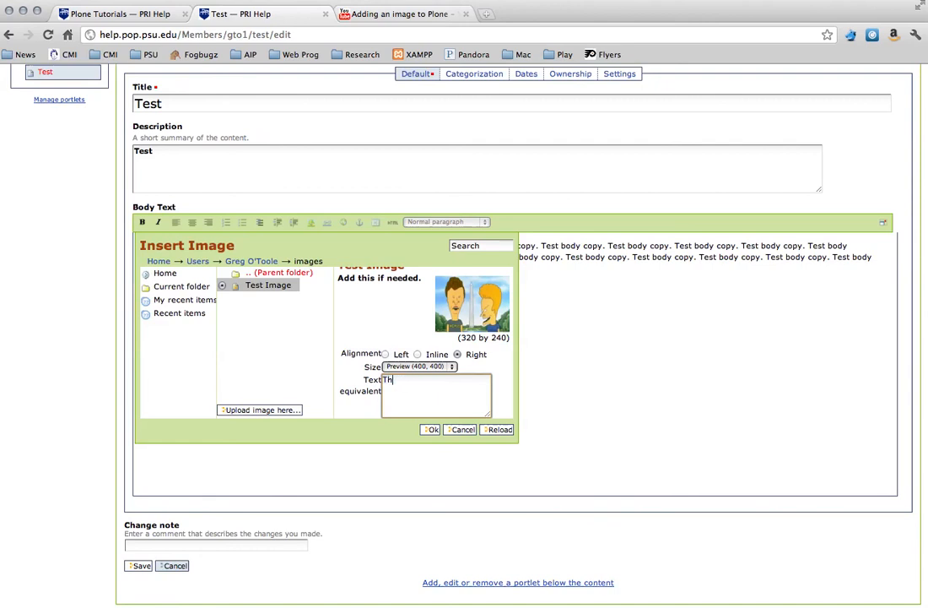
{"action": "key", "text": "BackSpace"}
{"action": "key", "text": "BackSpace"}
{"action": "type", "text": "B"}
{"action": "type", "text": "&B vii"}
{"action": "type", "text": "it "}
{"action": "type", "text": "Washingto"}
{"action": "type", "text": "n, D"}
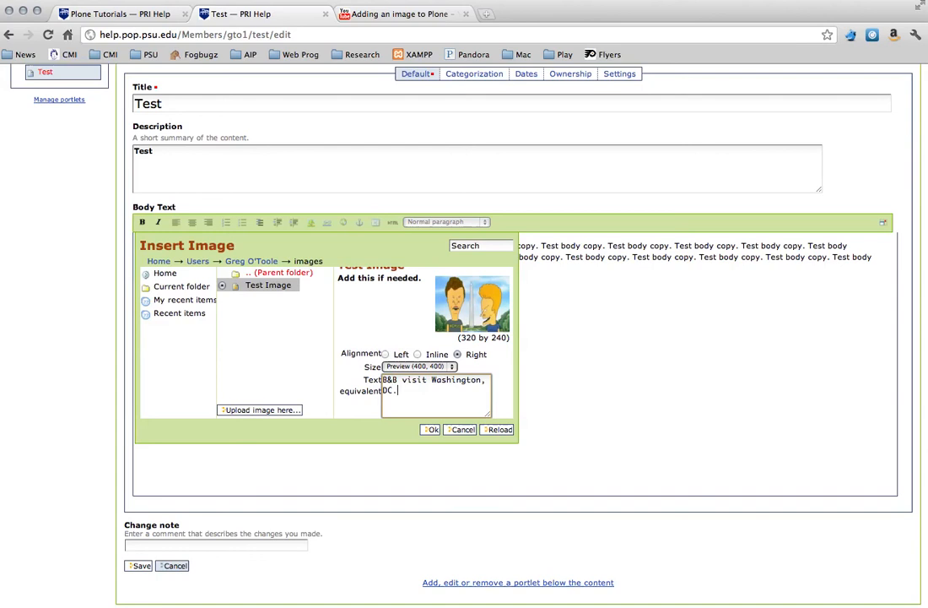
Finish the text equivalent "B&B visit Washington, DC." and insert the configured test image into the body text.
{"action": "type", "text": "C."}
{"action": "left_click", "coordinate": [431, 430]}
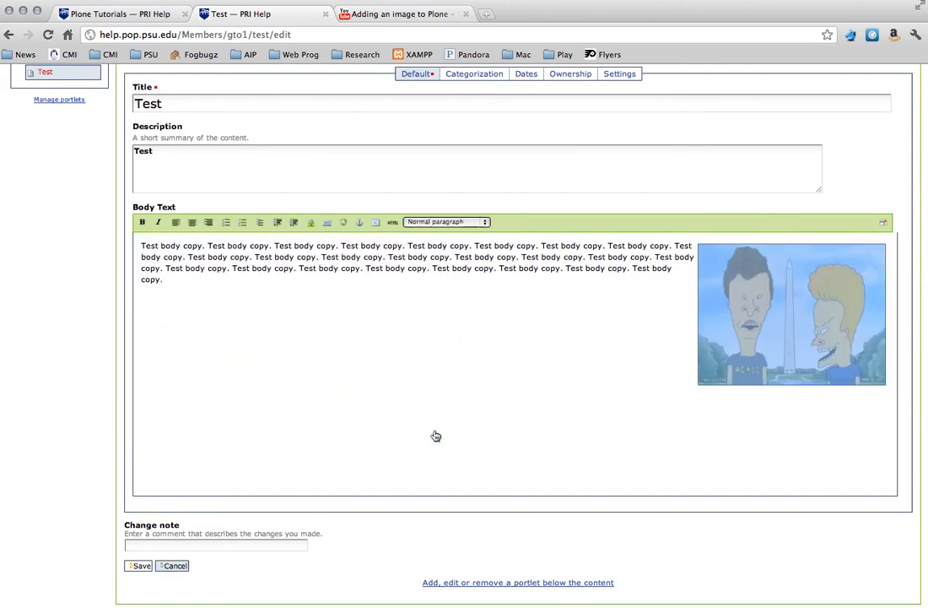
{"action": "left_click", "coordinate": [659, 445]}
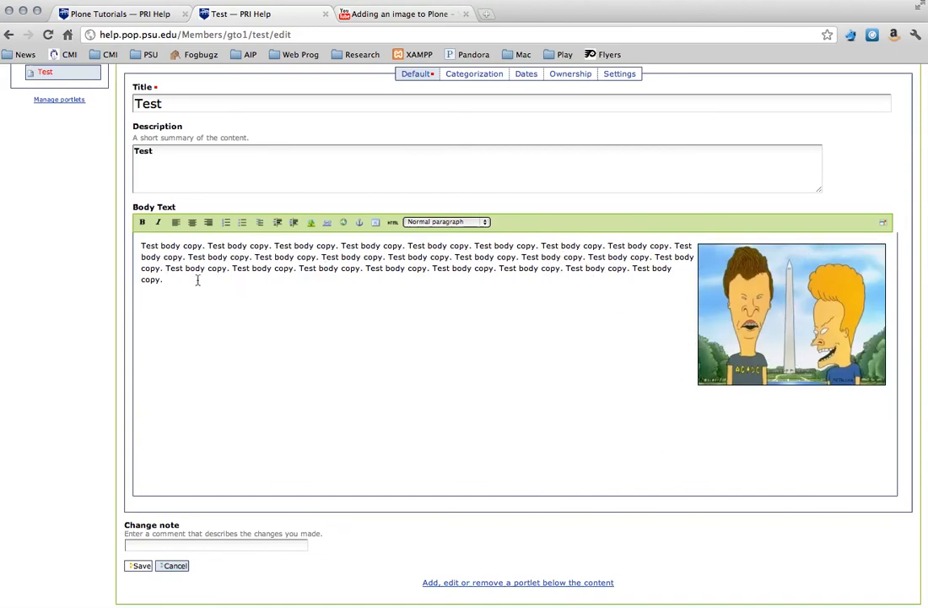
Duplicate the "Test body copy." paragraph four times below the original in the body text and save the page.
{"action": "left_click_drag", "start_coordinate": [162, 279], "coordinate": [135, 246]}
{"action": "key", "text": "ctrl+c"}
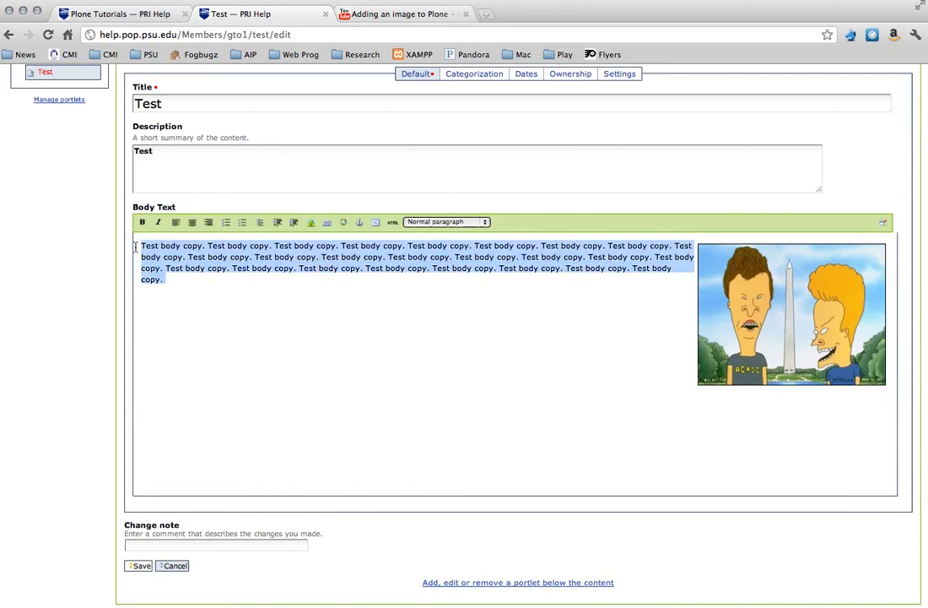
{"action": "left_click", "coordinate": [245, 314]}
{"action": "key", "text": "Return"}
{"action": "key", "text": "ctrl+v"}
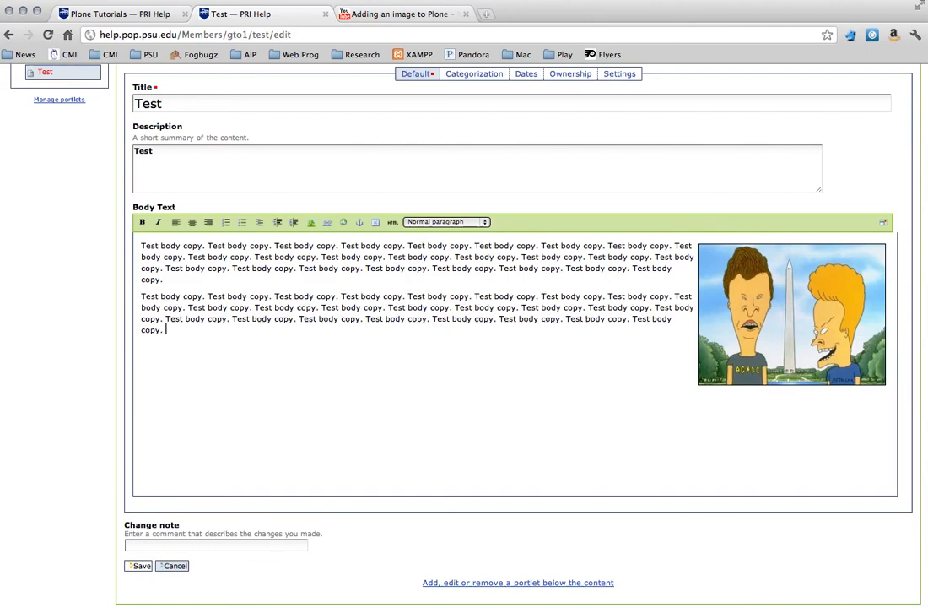
{"action": "key", "text": "super+v"}
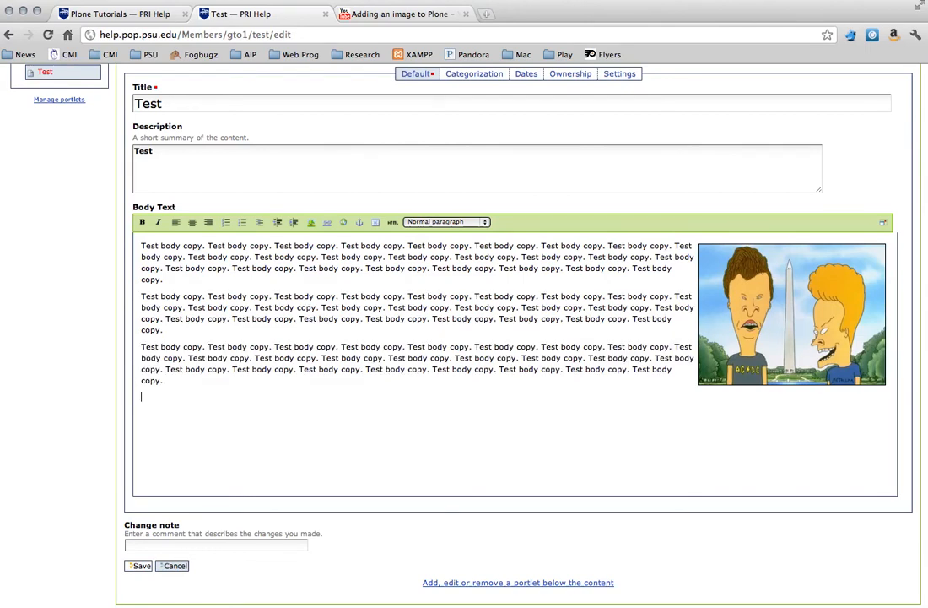
{"action": "key", "text": "super+v"}
{"action": "key", "text": "Return"}
{"action": "key", "text": "super+v"}
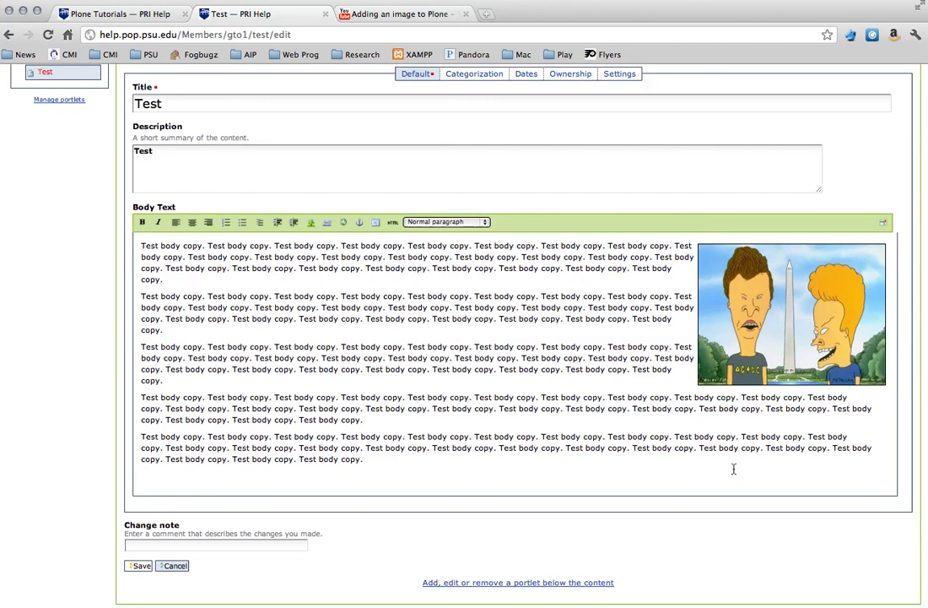
{"action": "left_click", "coordinate": [140, 566]}
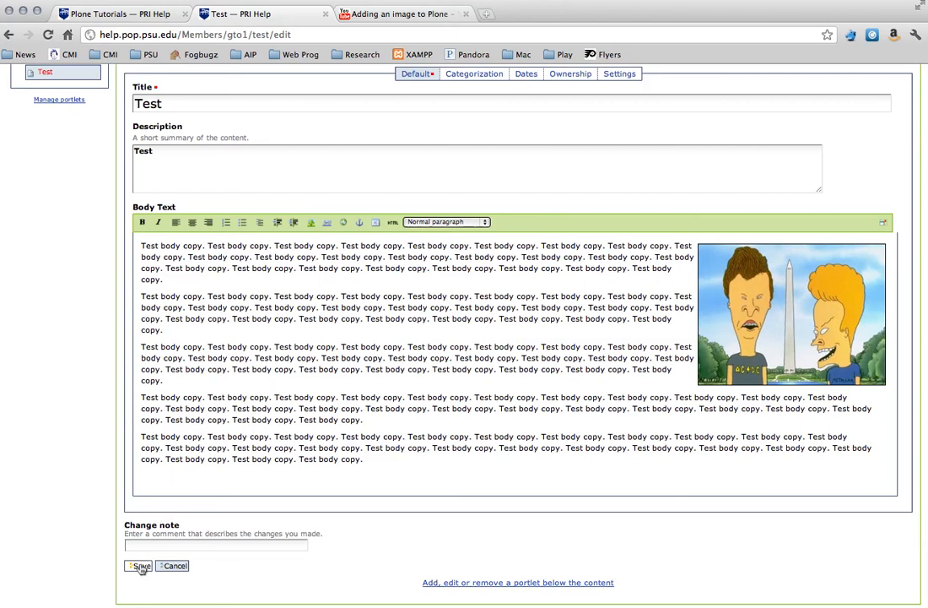